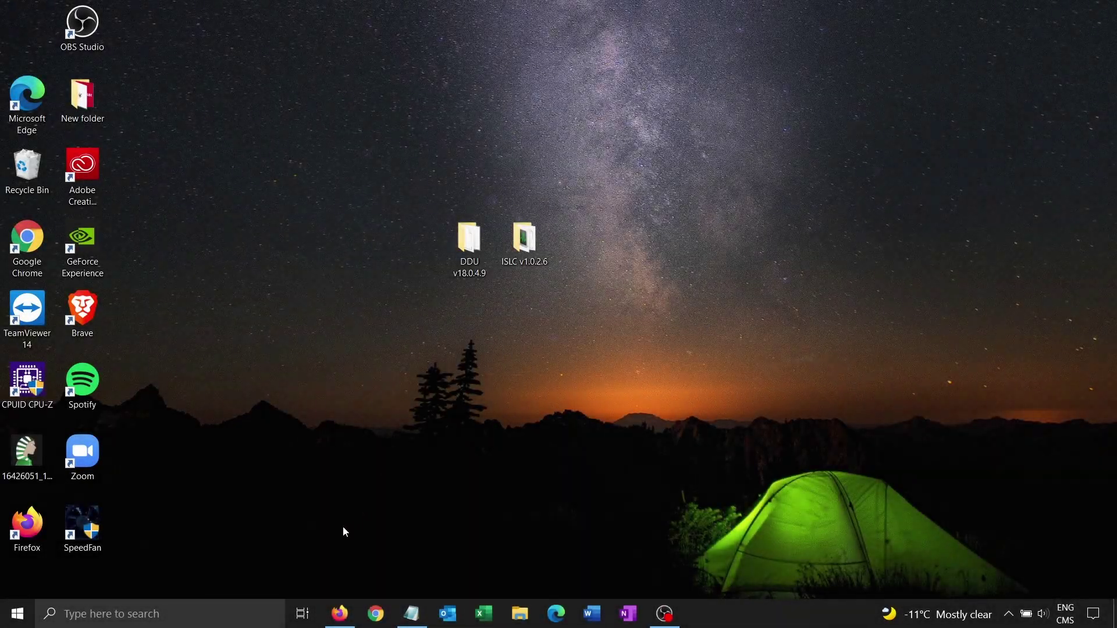
# Step: Scroll through the Wagnardsoft blog in Firefox, then minimize the browser to reach the desktop
pyautogui.click(339, 614)
pyautogui.scroll(15, 417, 349)
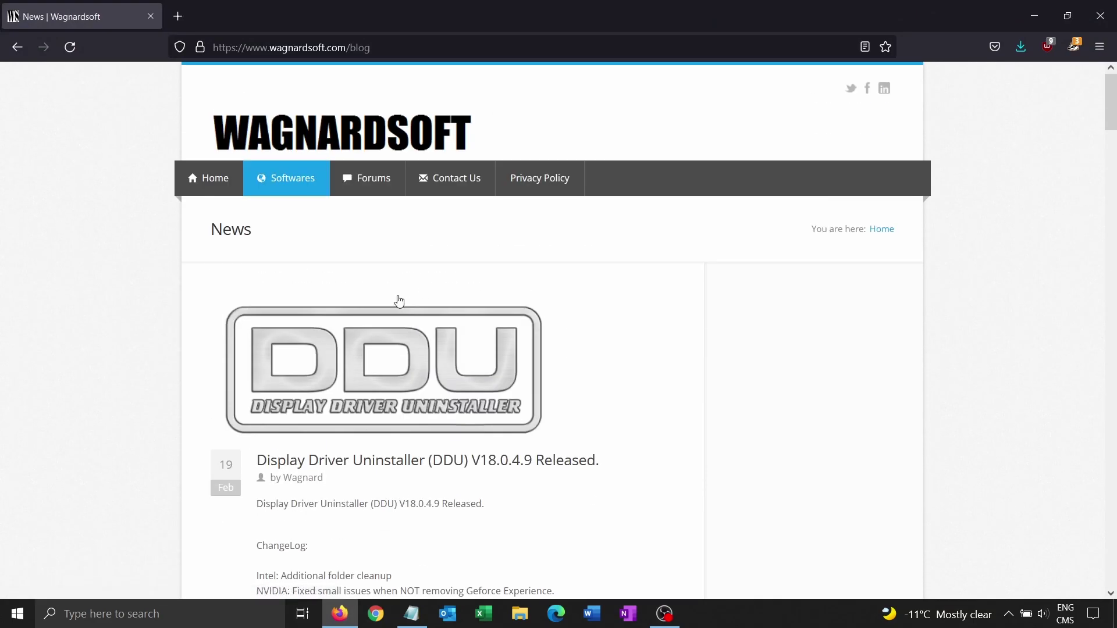
pyautogui.scroll(-3, 361, 274)
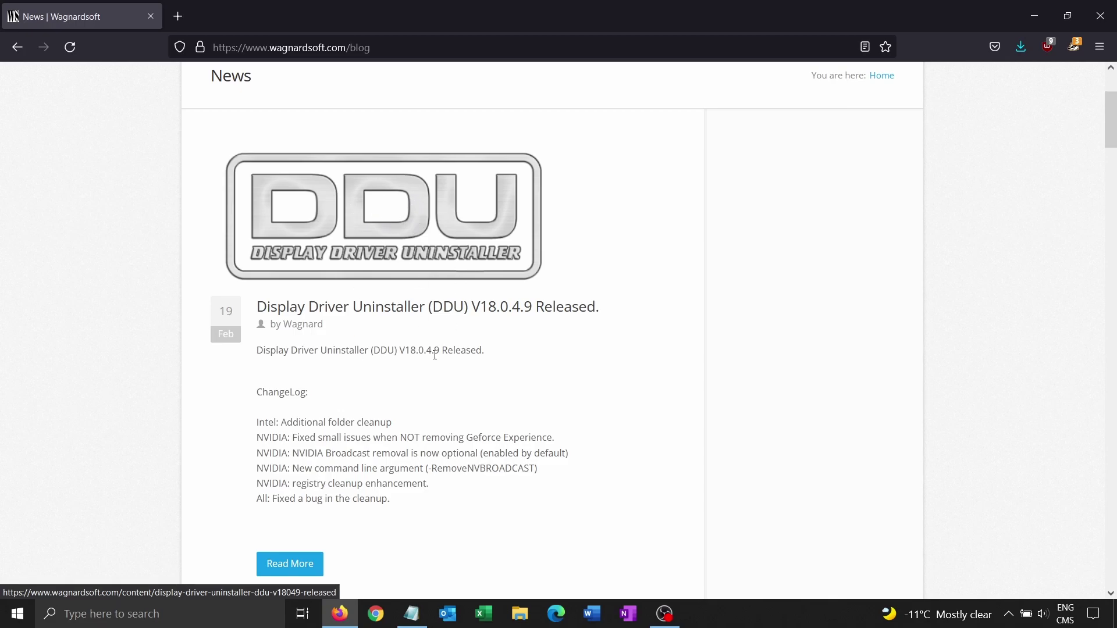
pyautogui.scroll(-14, 430, 349)
pyautogui.scroll(-20, 440, 369)
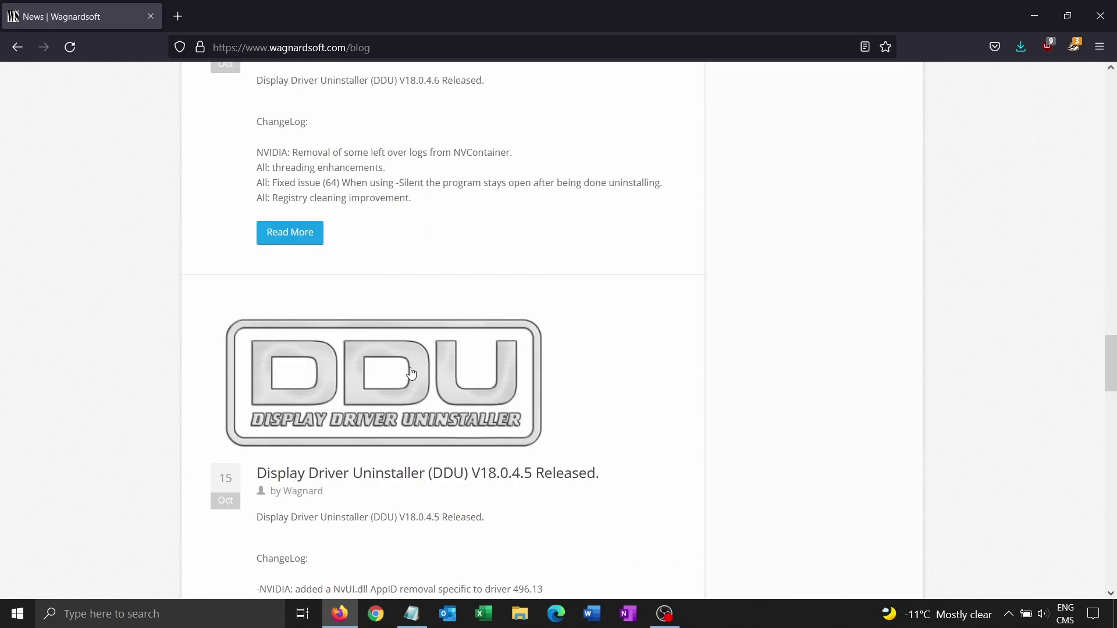
pyautogui.scroll(-10, 372, 364)
pyautogui.scroll(1, 329, 303)
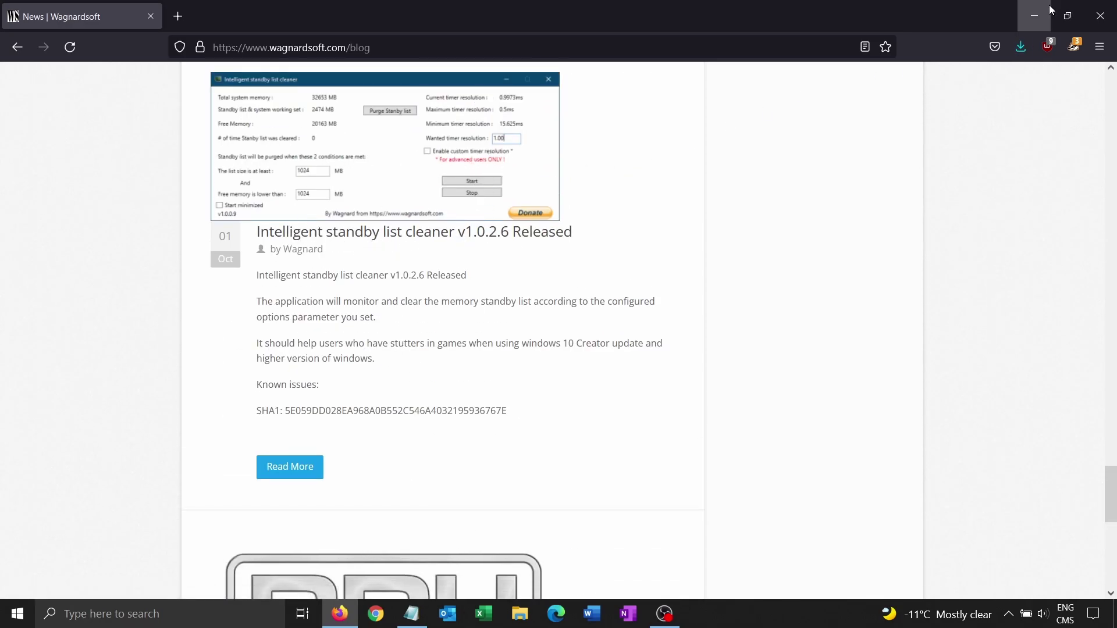
pyautogui.click(1034, 16)
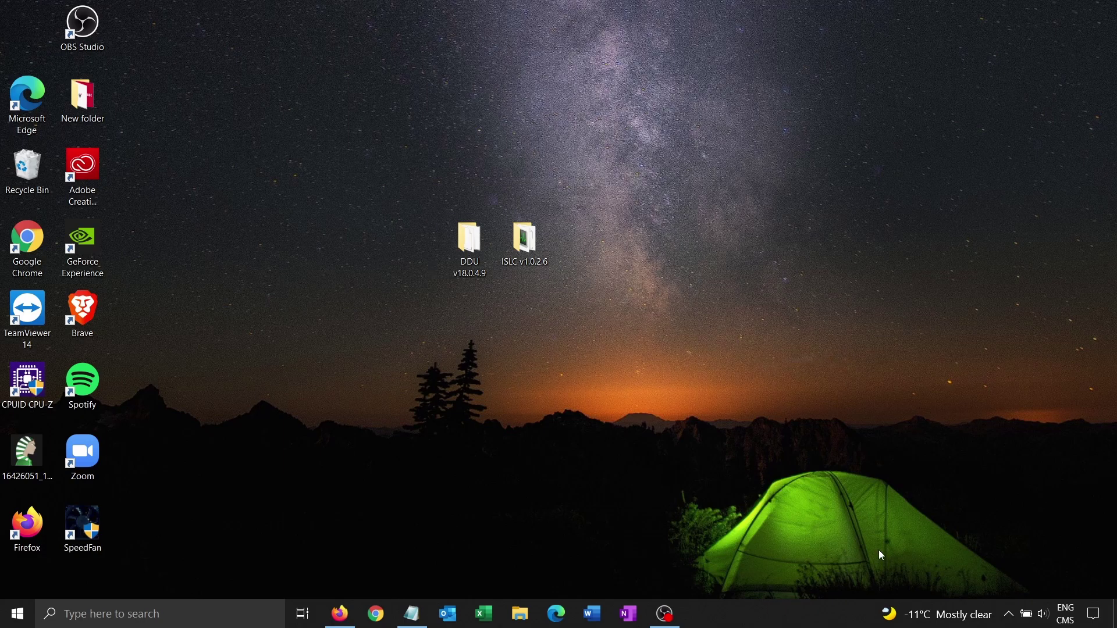
# Step: From the DDU v18.0.4.9 folder, run Display Driver Uninstaller.exe as administrator
pyautogui.doubleClick(490, 275)
pyautogui.click(387, 151)
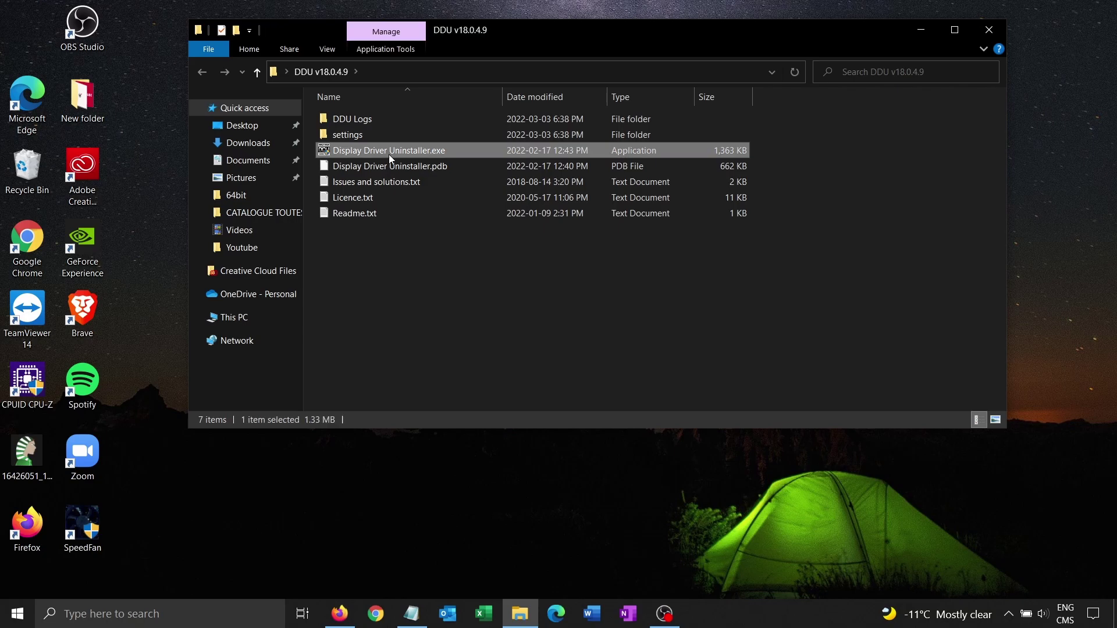
pyautogui.rightClick(389, 155)
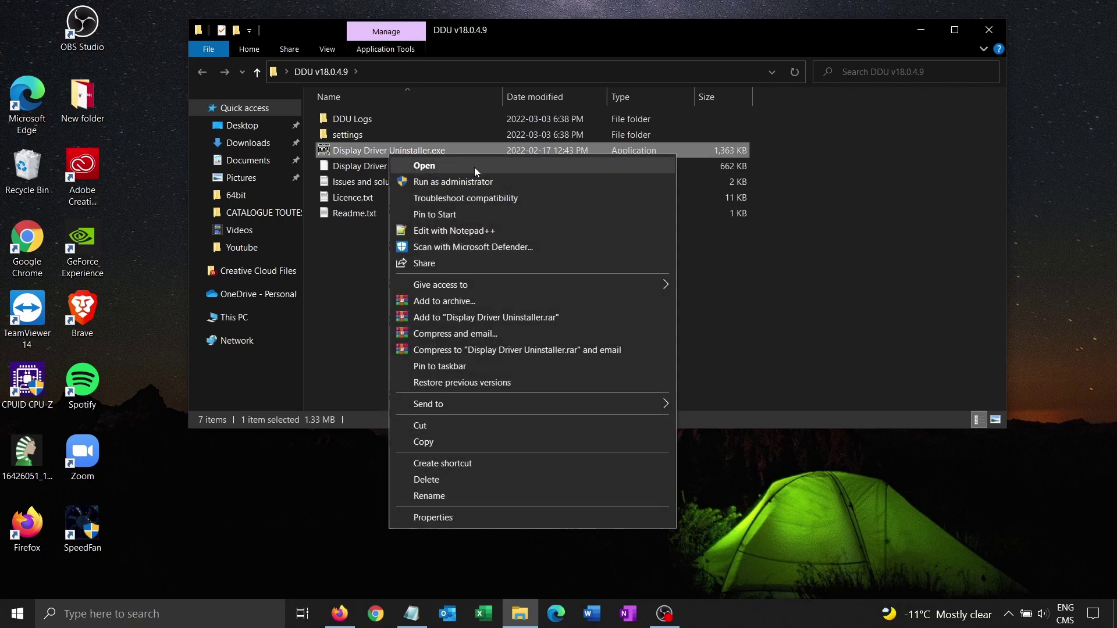
pyautogui.click(439, 183)
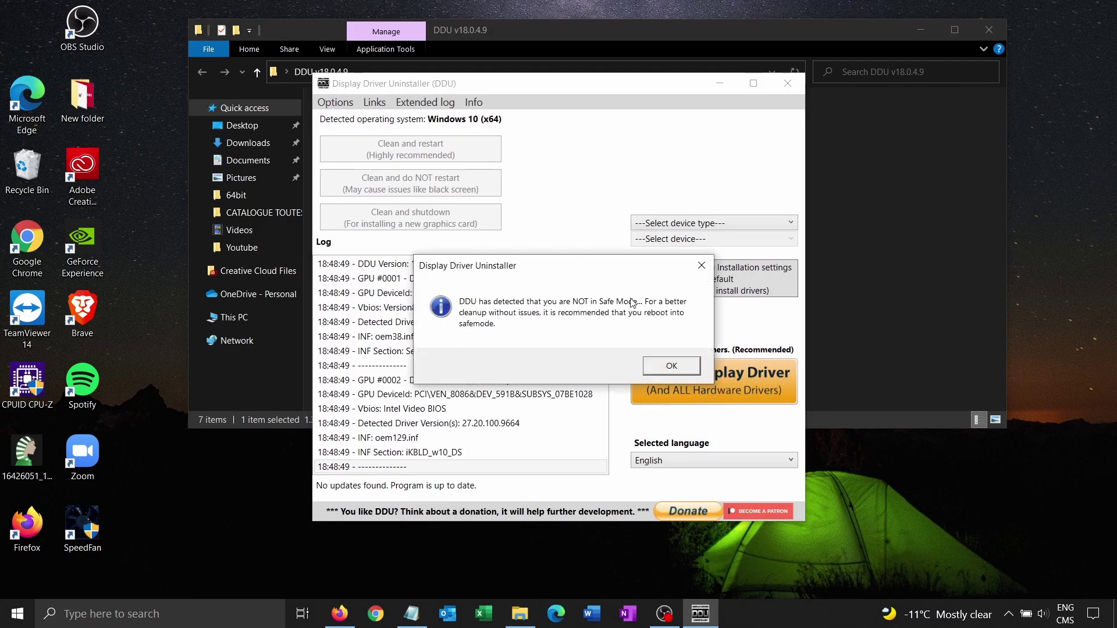
pyautogui.moveTo(583, 271)
pyautogui.mouseDown()
pyautogui.moveTo(556, 254)
pyautogui.moveTo(586, 264)
pyautogui.mouseUp()
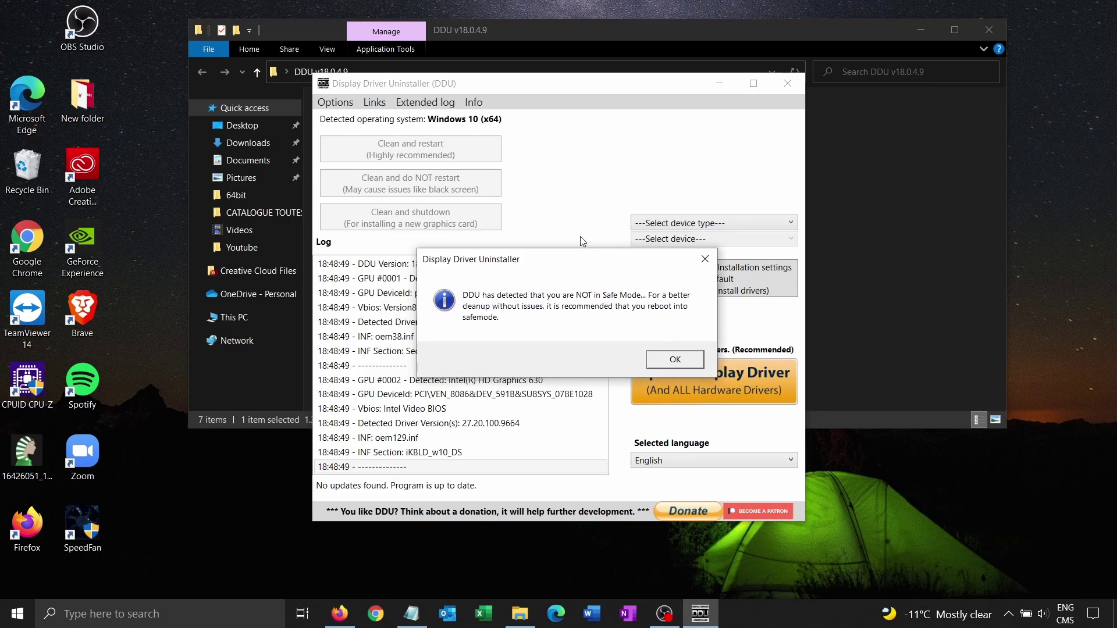
# Step: Dismiss the Safe Mode notice, select GPU with NVIDIA as vendor, then close DDU
pyautogui.click(676, 360)
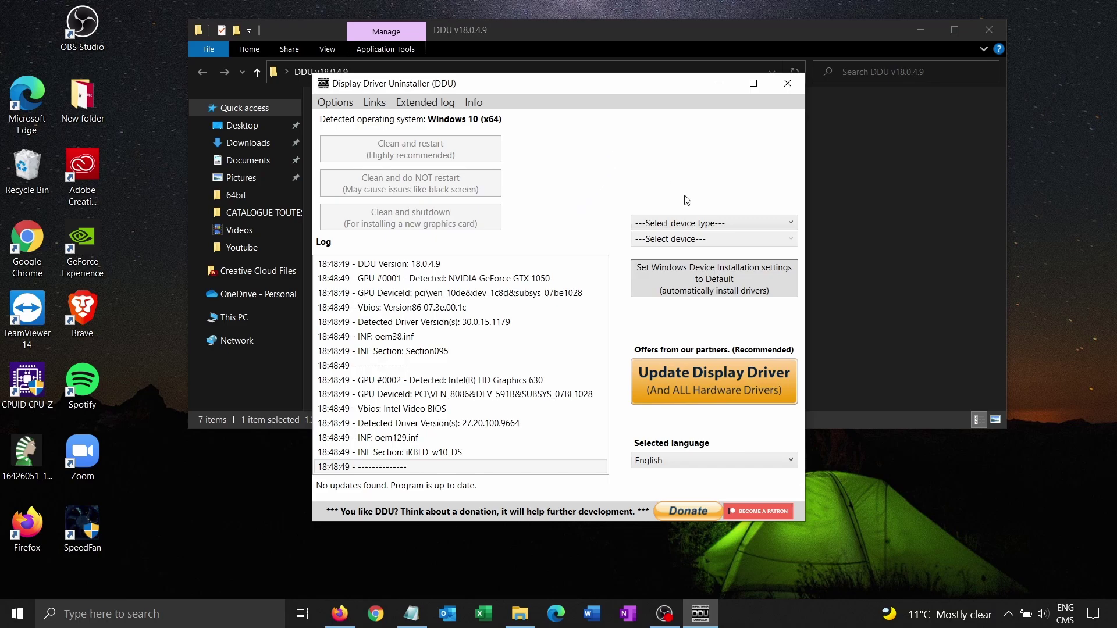
pyautogui.click(694, 224)
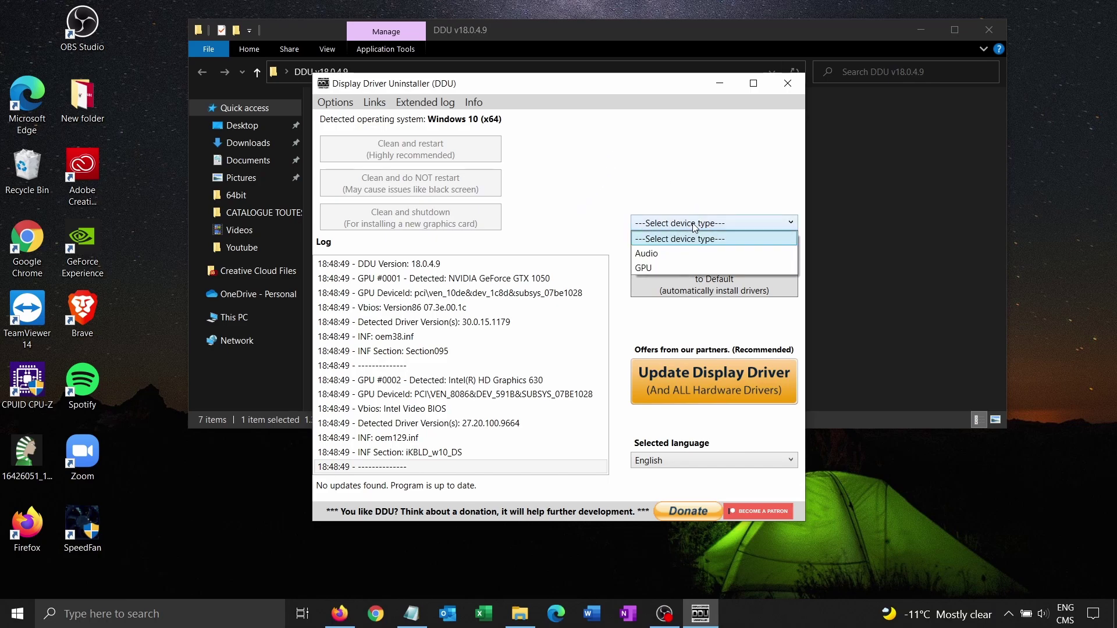
pyautogui.click(654, 269)
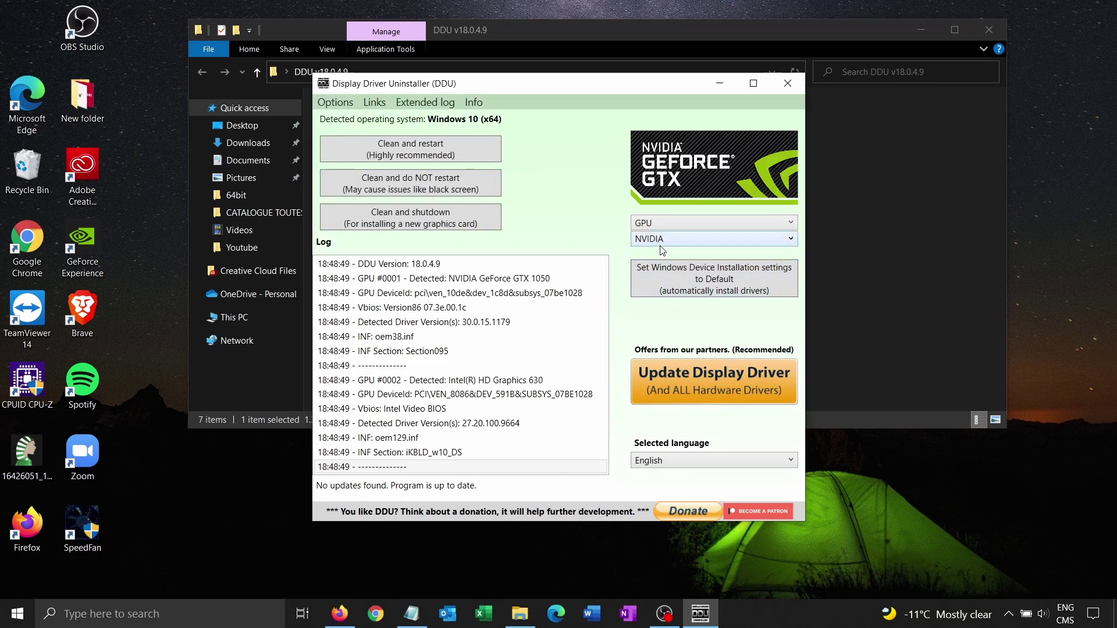
pyautogui.click(661, 240)
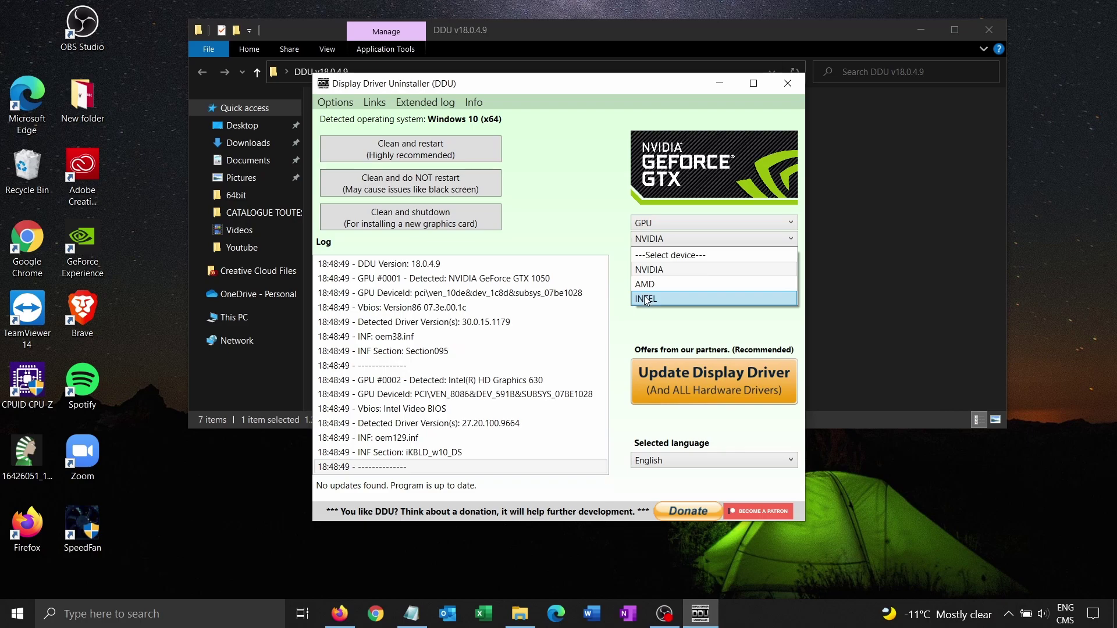
pyautogui.click(652, 268)
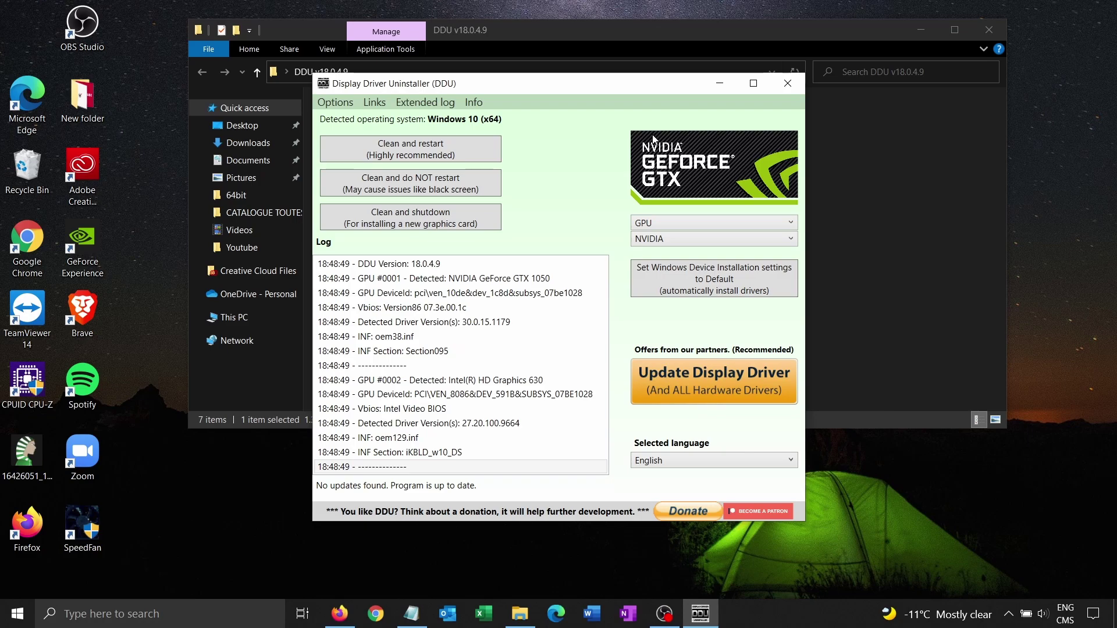
pyautogui.click(787, 84)
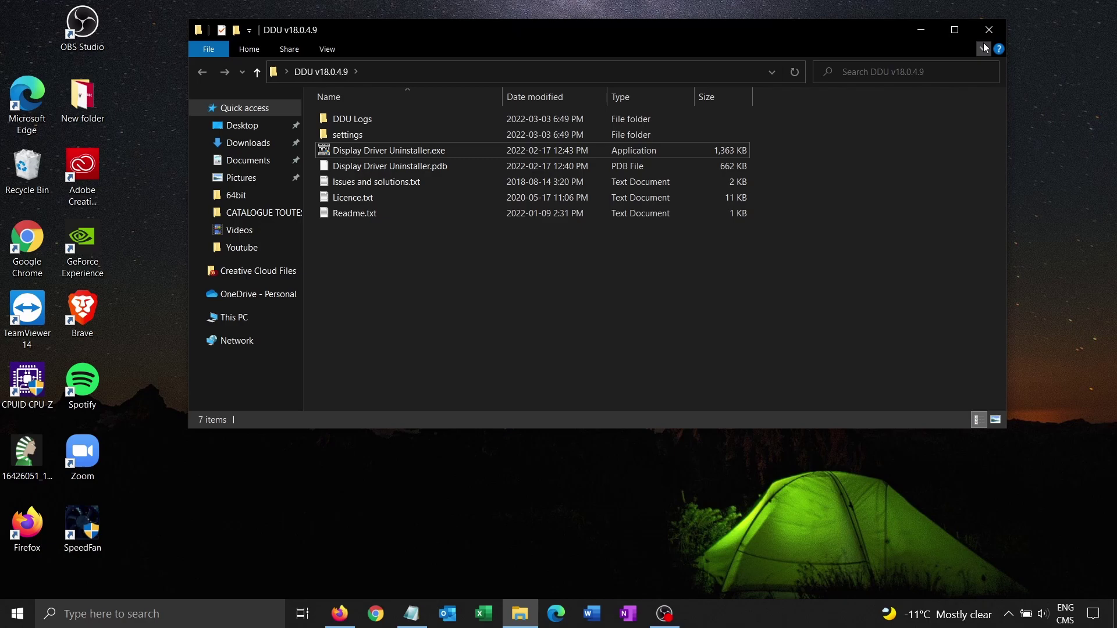
# Step: Run the ISLC v1.0.2.6 executable as administrator and bring up its main window
pyautogui.click(989, 29)
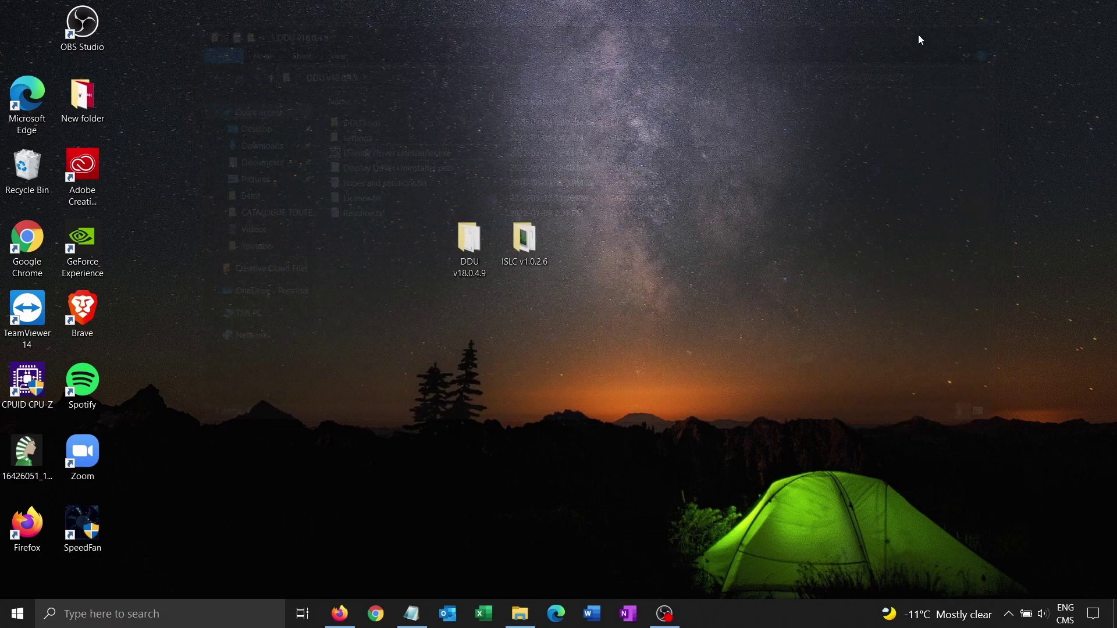
pyautogui.doubleClick(530, 247)
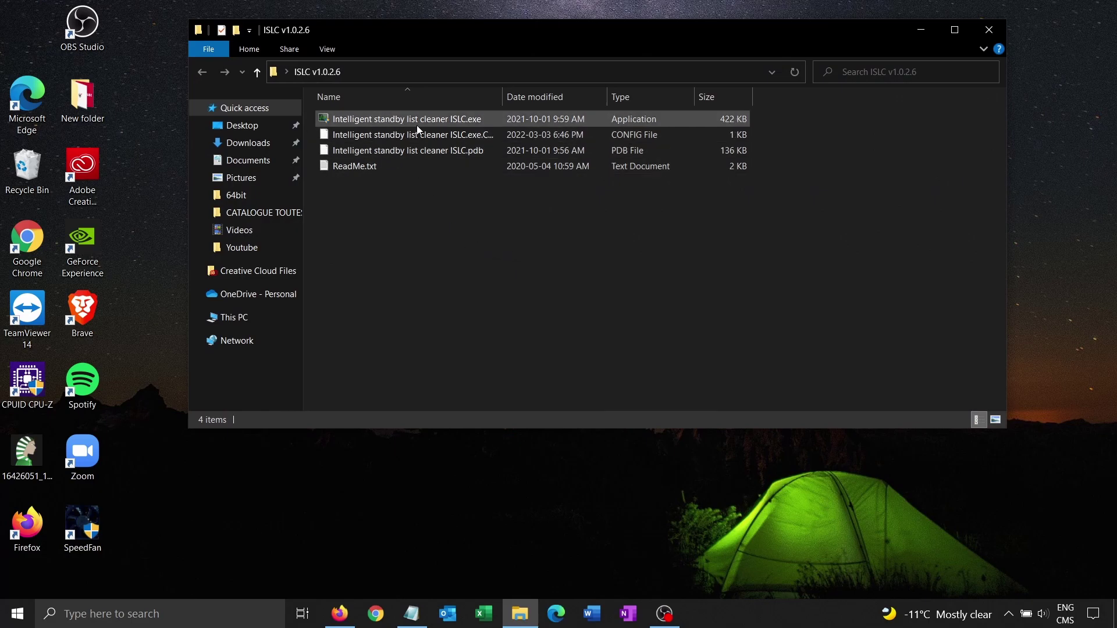
pyautogui.rightClick(418, 118)
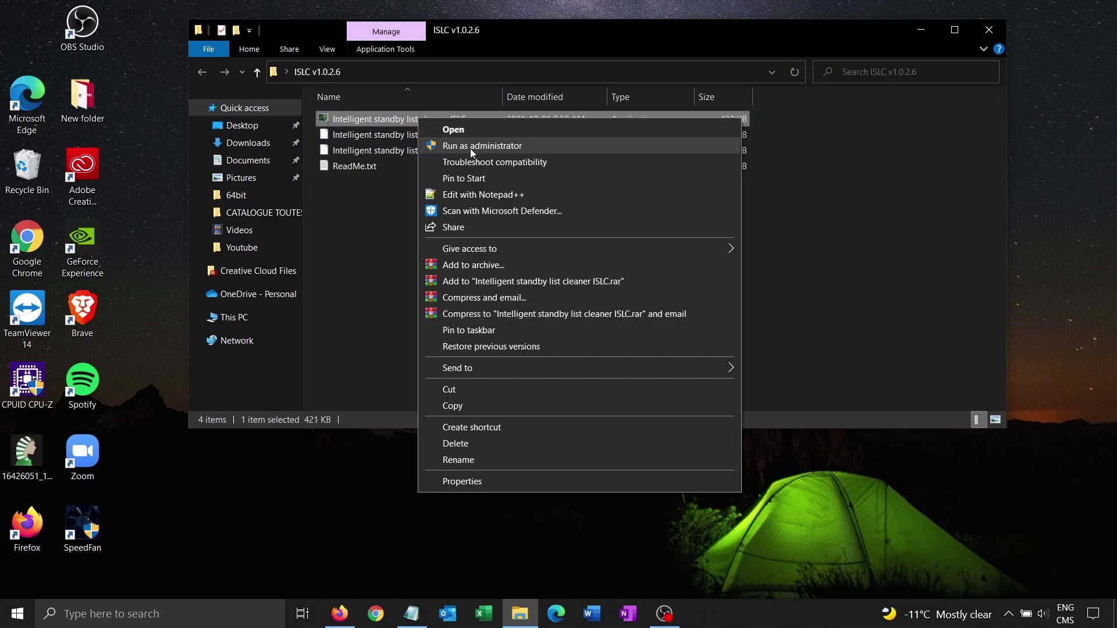
pyautogui.click(470, 146)
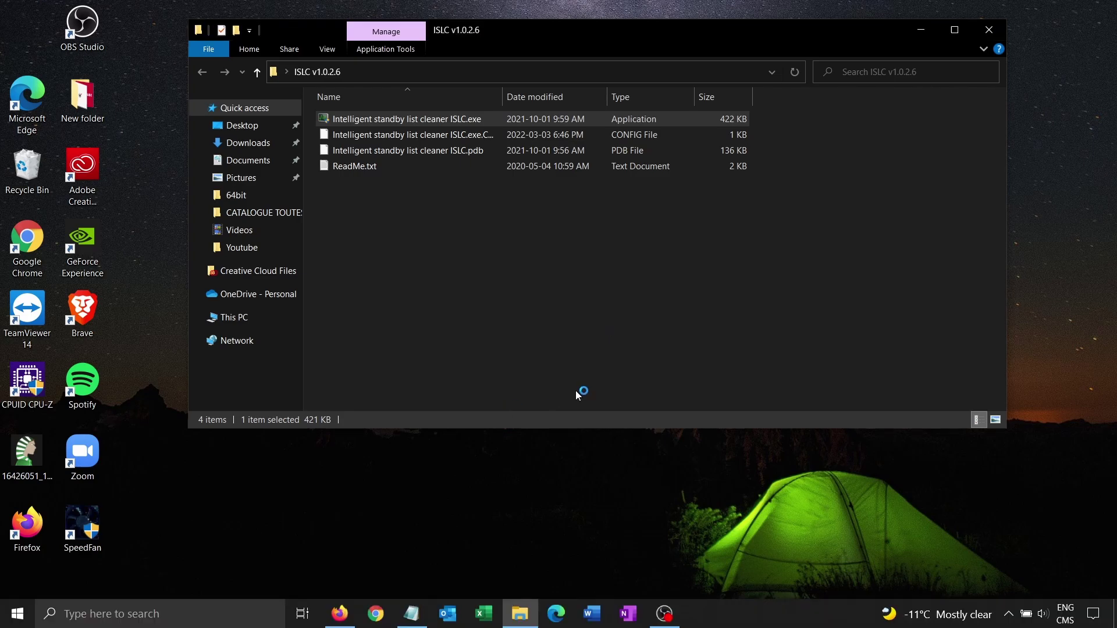
pyautogui.click(989, 29)
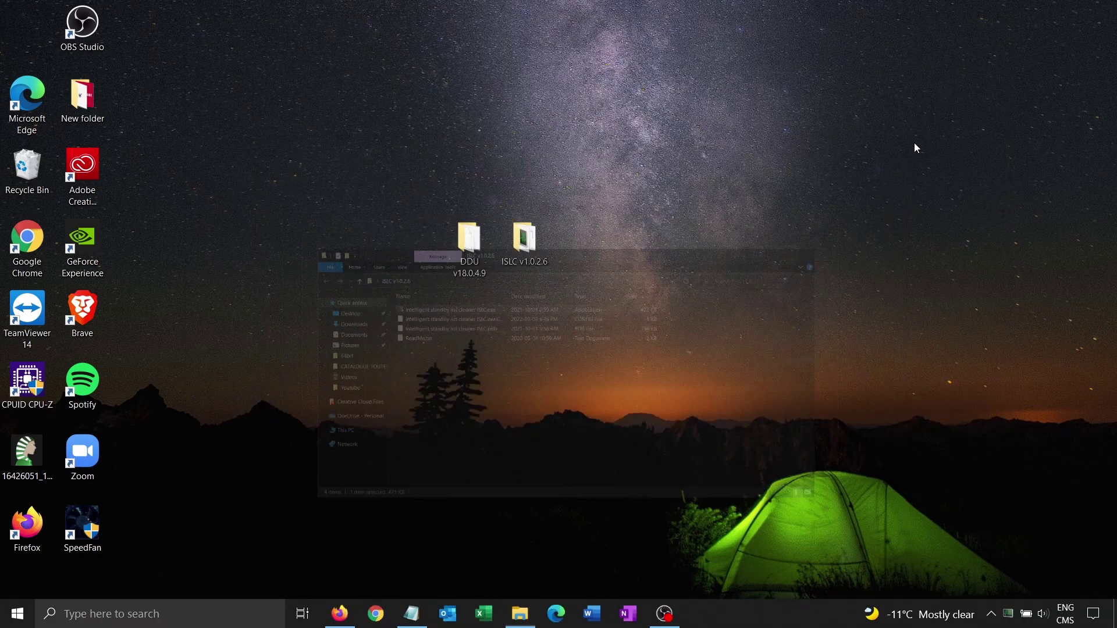
pyautogui.click(1008, 613)
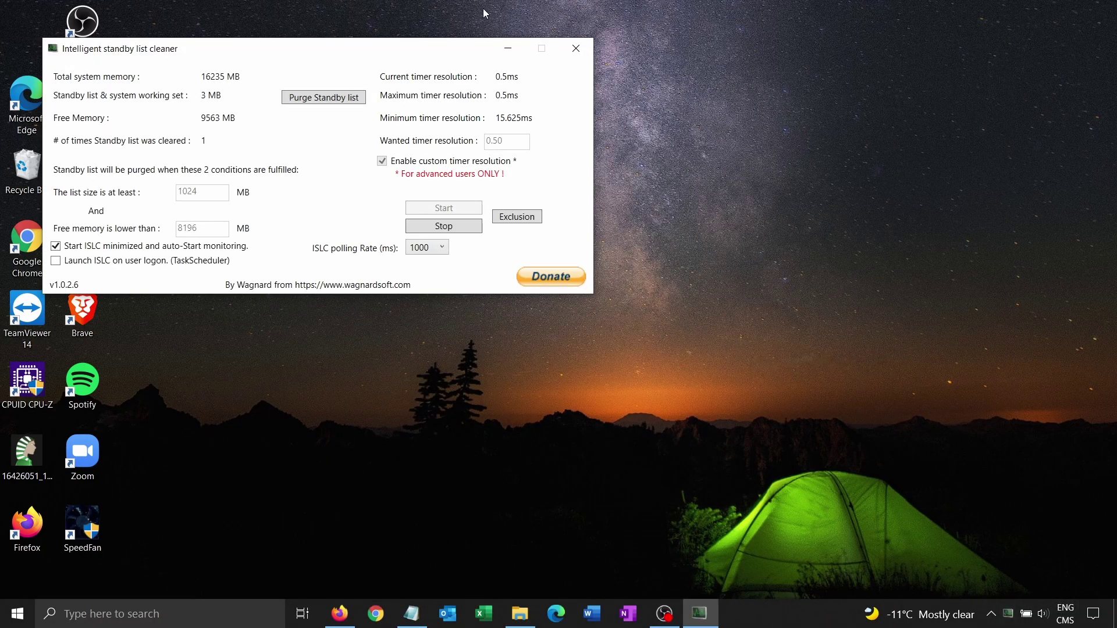
# Step: Stop ISLC's standby-list monitoring so its purge and timer settings are editable
pyautogui.moveTo(406, 50); pyautogui.dragTo(701, 150)
pyautogui.click(740, 327)
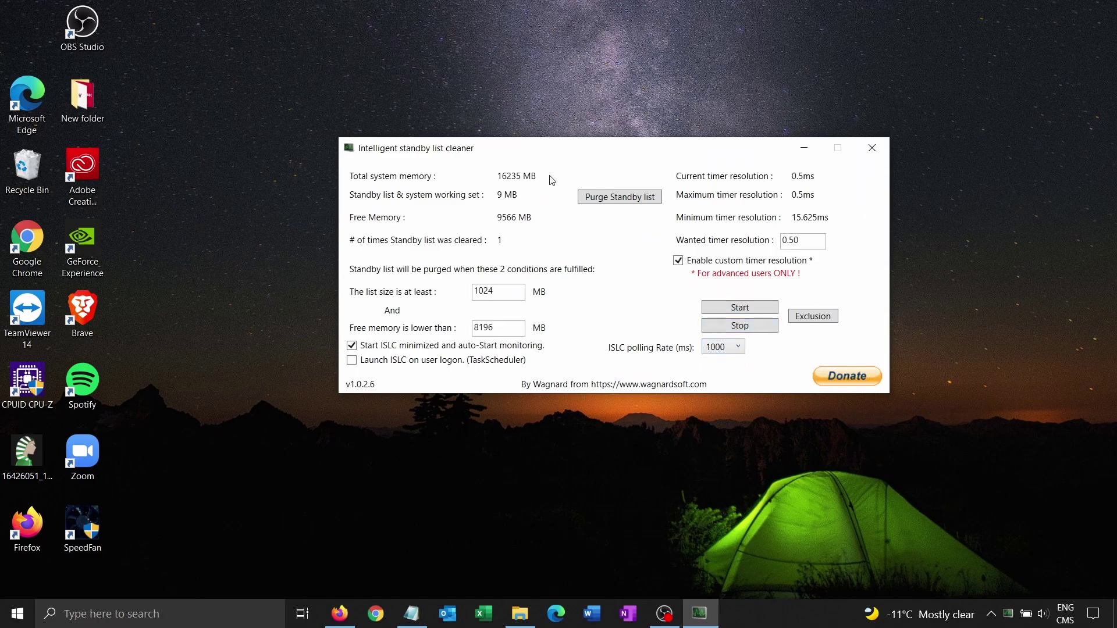
pyautogui.moveTo(564, 149); pyautogui.dragTo(512, 79)
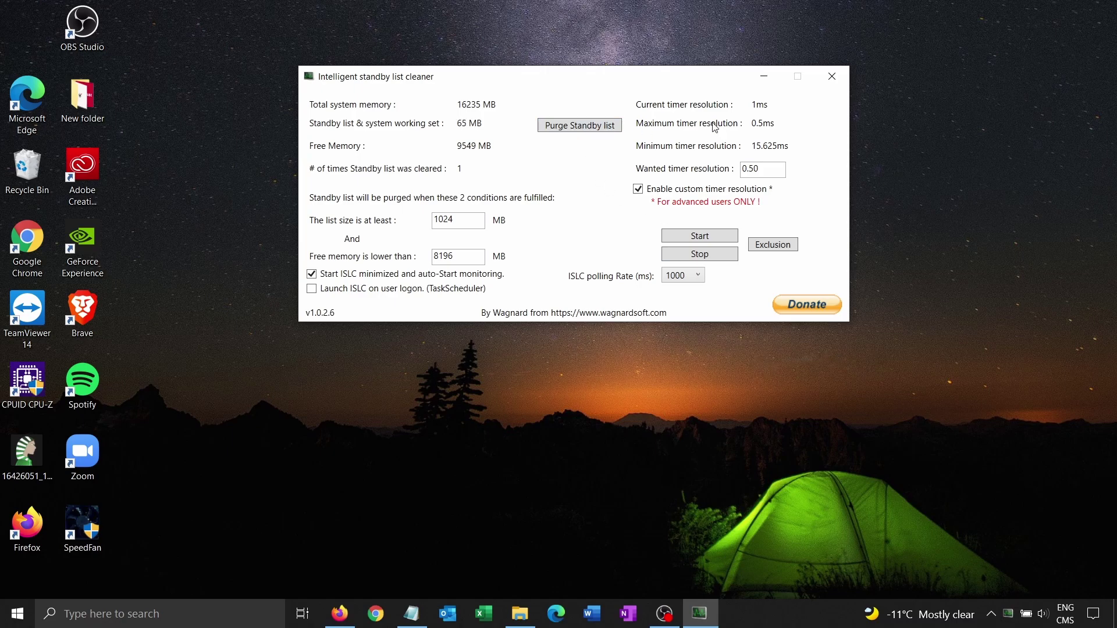
pyautogui.moveTo(541, 76); pyautogui.dragTo(536, 104)
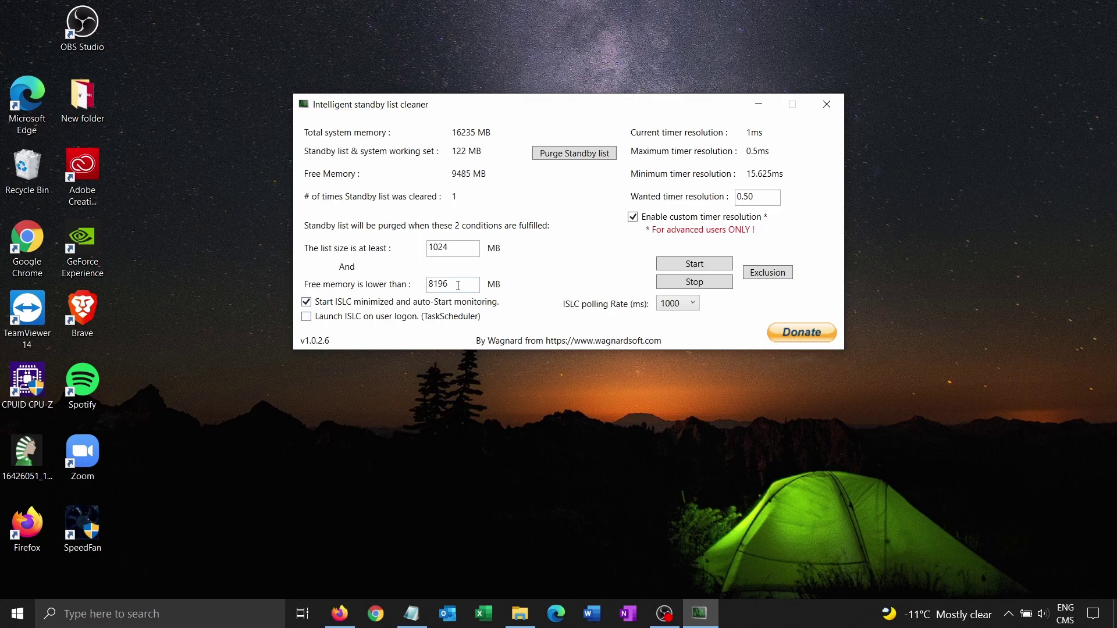
pyautogui.moveTo(458, 285); pyautogui.dragTo(350, 298)
pyautogui.press('BackSpace')
pyautogui.press('BackSpace')
pyautogui.press('BackSpace')
pyautogui.press('BackSpace')
pyautogui.write('819')
pyautogui.press('BackSpace')
pyautogui.press('BackSpace')
pyautogui.press('BackSpace')
pyautogui.write('16000')
pyautogui.press('BackSpace')
pyautogui.press('BackSpace')
pyautogui.press('BackSpace')
pyautogui.write('8')
# Step: Purge the standby list now, raising the cleared count to 2
pyautogui.moveTo(495, 103); pyautogui.dragTo(498, 126)
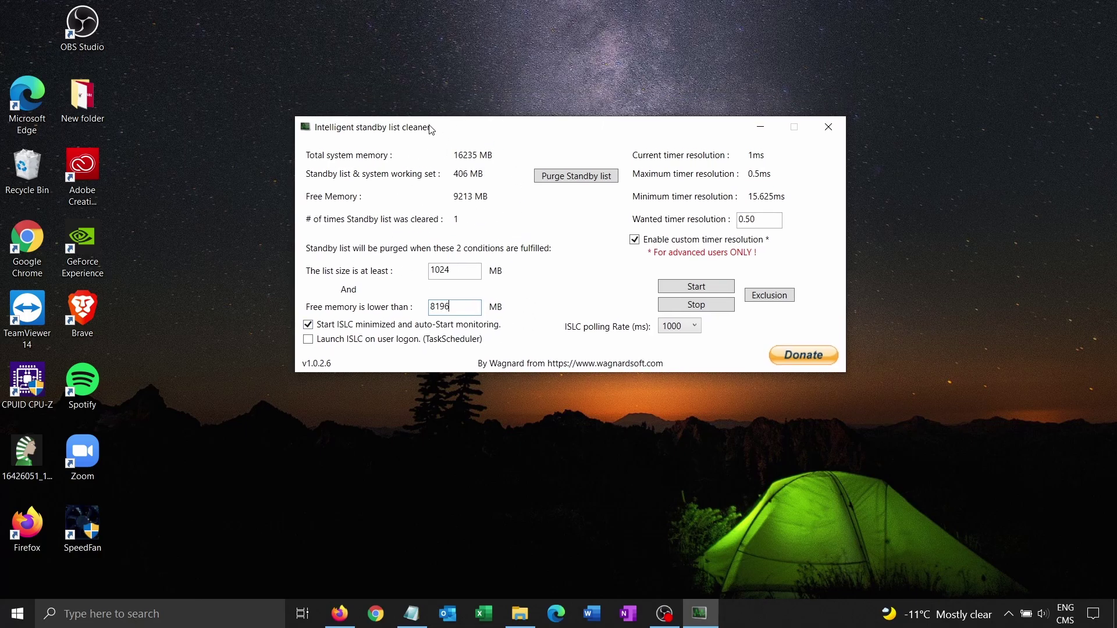
pyautogui.click(555, 178)
# Step: Re-toggle custom timer resolution, start monitoring to confirm 0.5 ms, then stop it
pyautogui.click(634, 239)
pyautogui.click(634, 239)
pyautogui.click(698, 287)
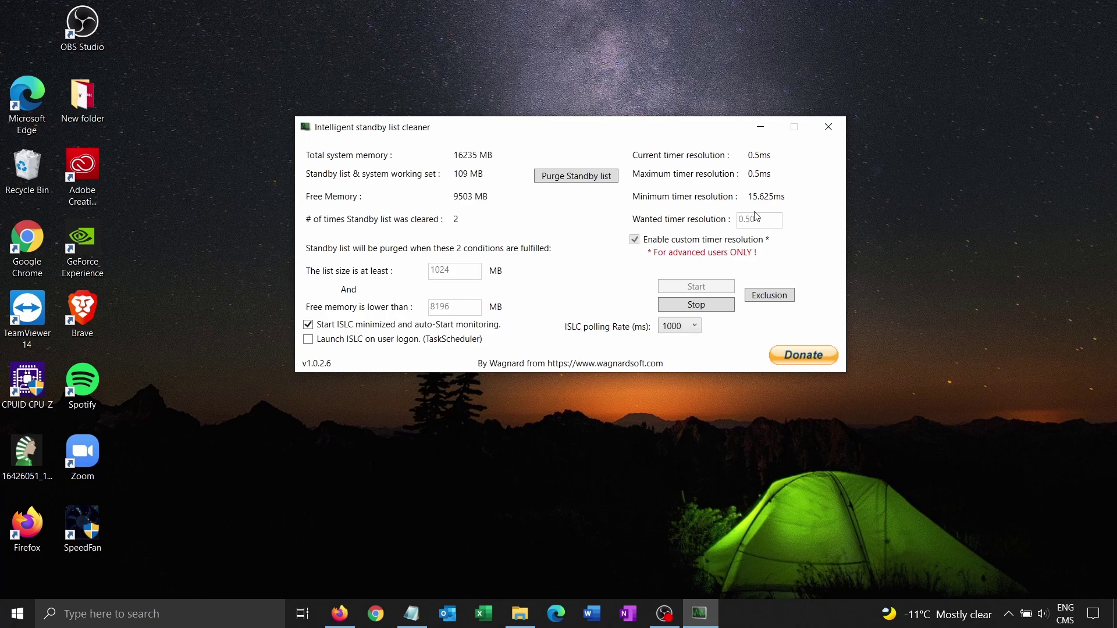
pyautogui.click(707, 307)
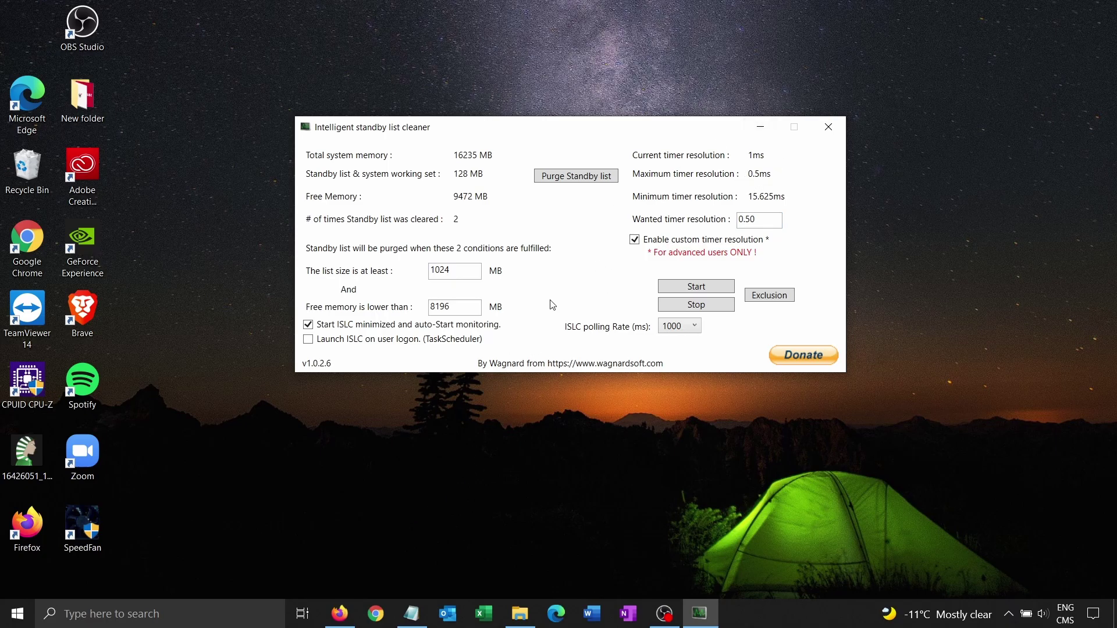
# Step: Launch Command Prompt as administrator via a 'cmd' search and select the first bcdedit line in Notepad
pyautogui.click(412, 614)
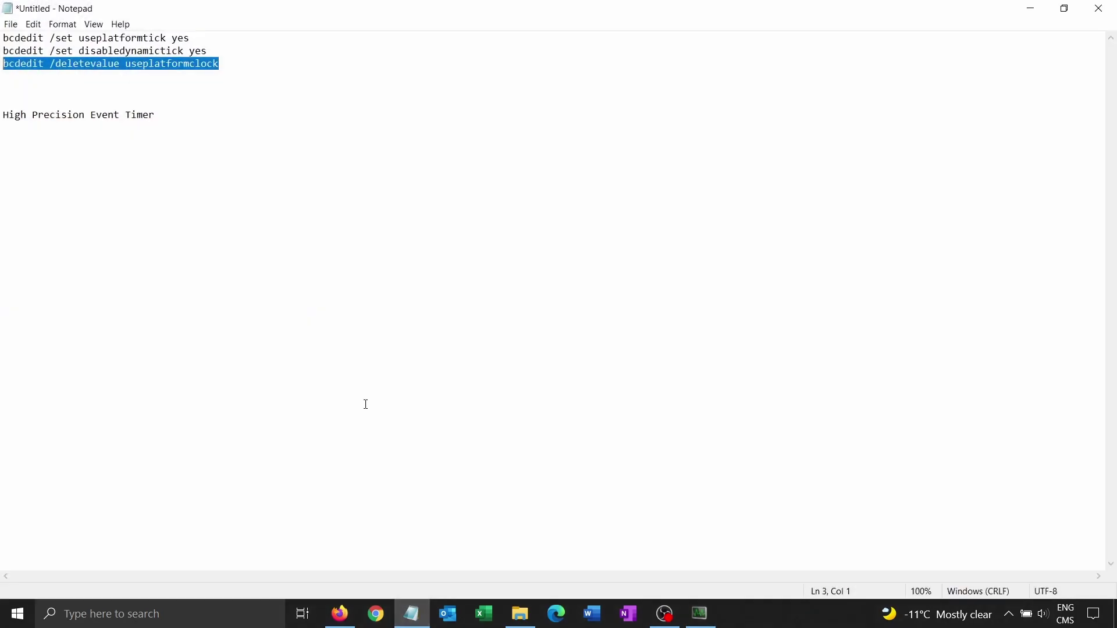
pyautogui.click(224, 125)
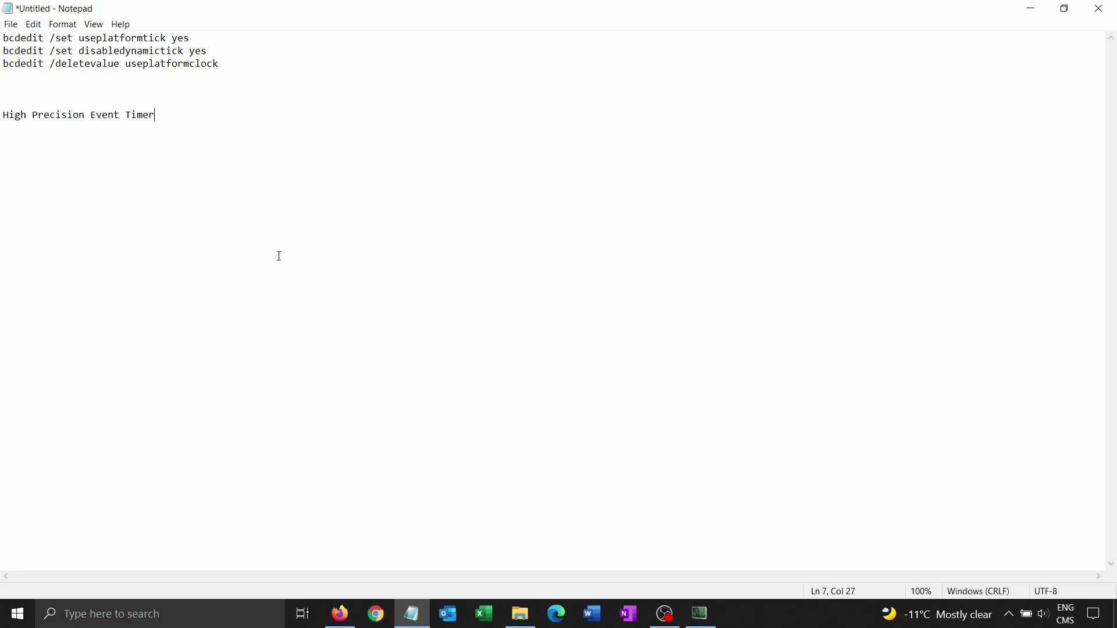
pyautogui.click(176, 618)
pyautogui.write('cmd')
pyautogui.rightClick(146, 211)
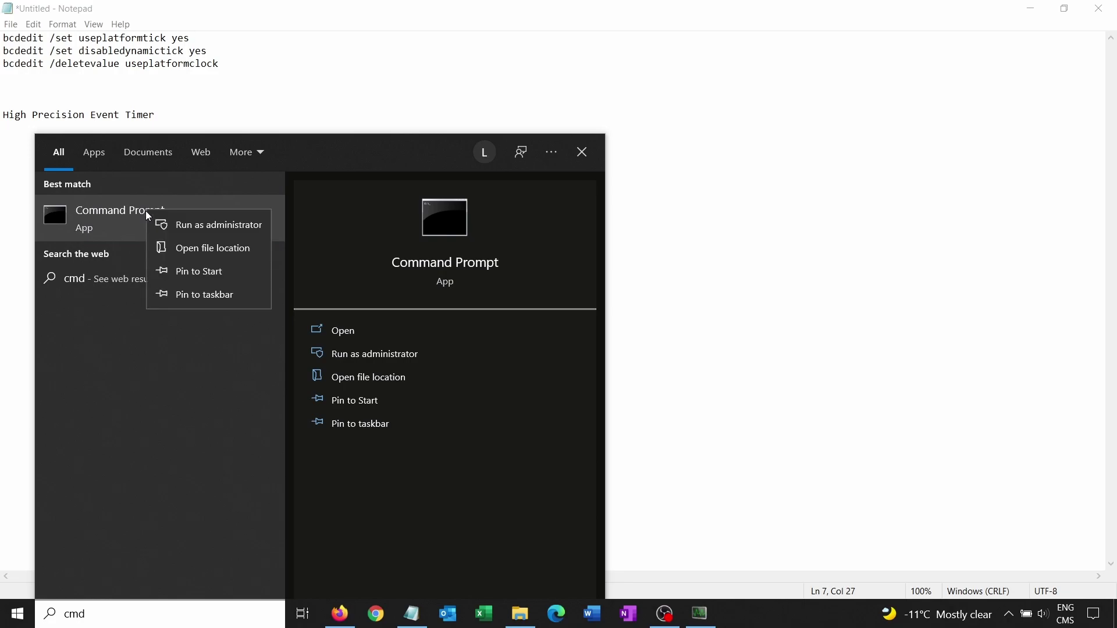
pyautogui.click(207, 227)
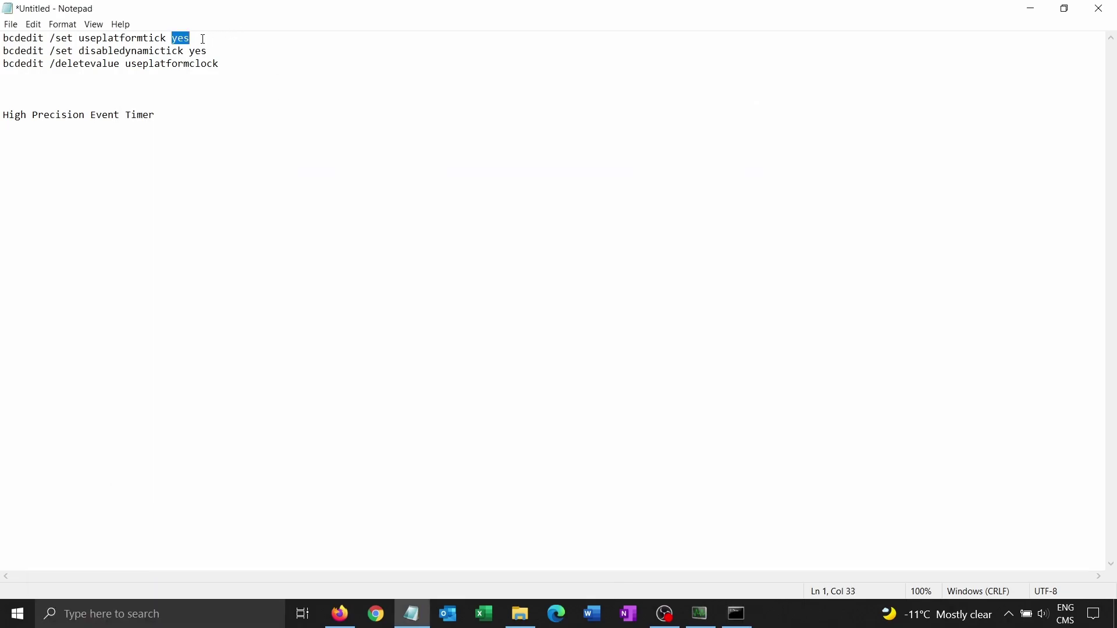
pyautogui.moveTo(217, 36); pyautogui.dragTo(3, 36)
pyautogui.press('cmd+c')
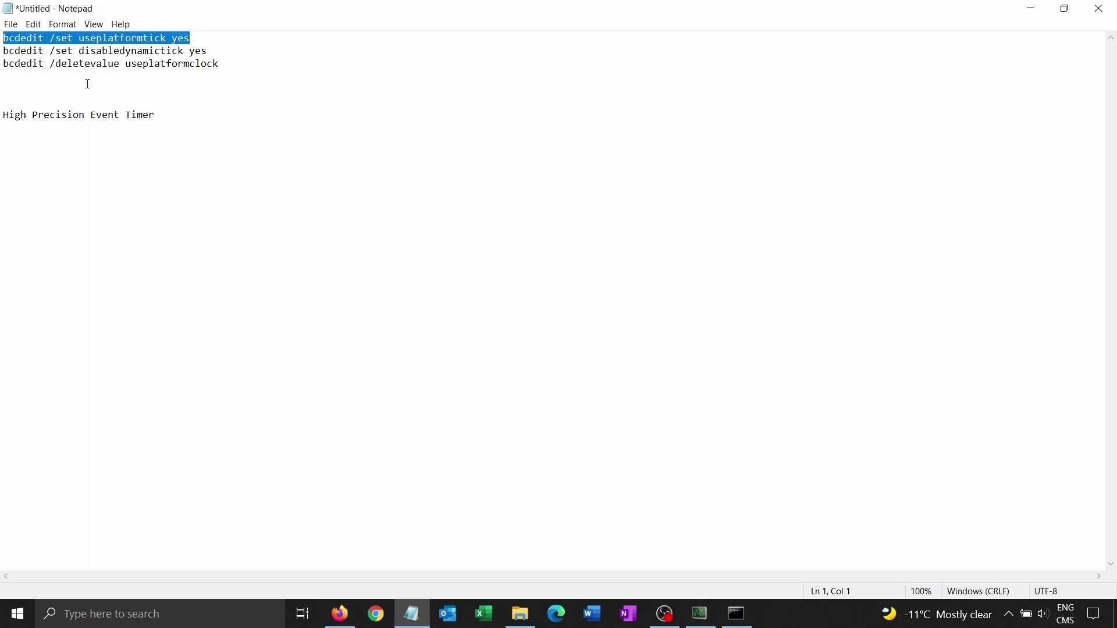
# Step: Paste and run the bcdedit useplatformtick command in the administrator console
pyautogui.click(736, 614)
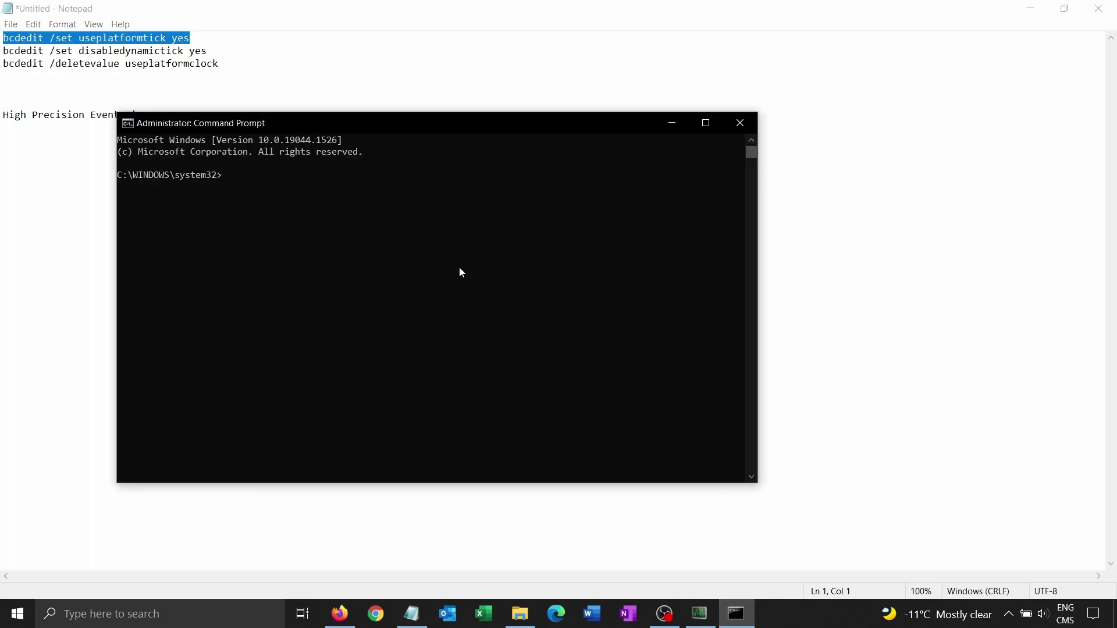
pyautogui.rightClick(356, 212)
pyautogui.press('Return')
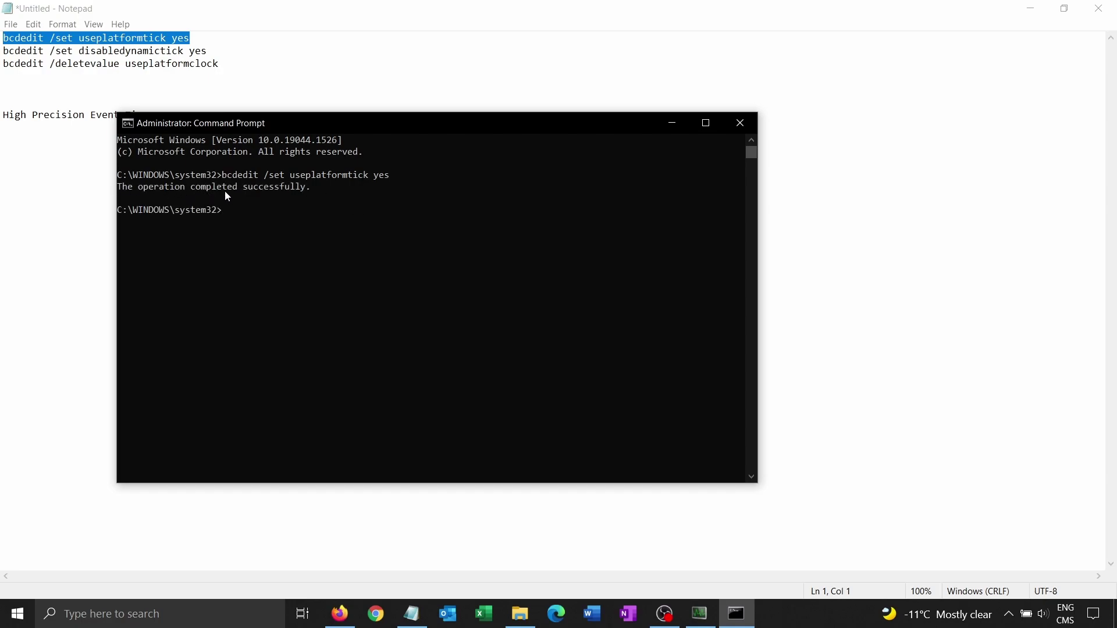
# Step: Copy the disabledynamictick line from Notepad and run it in the console
pyautogui.click(140, 52)
pyautogui.moveTo(207, 52); pyautogui.dragTo(2, 51)
pyautogui.press('cmd+c')
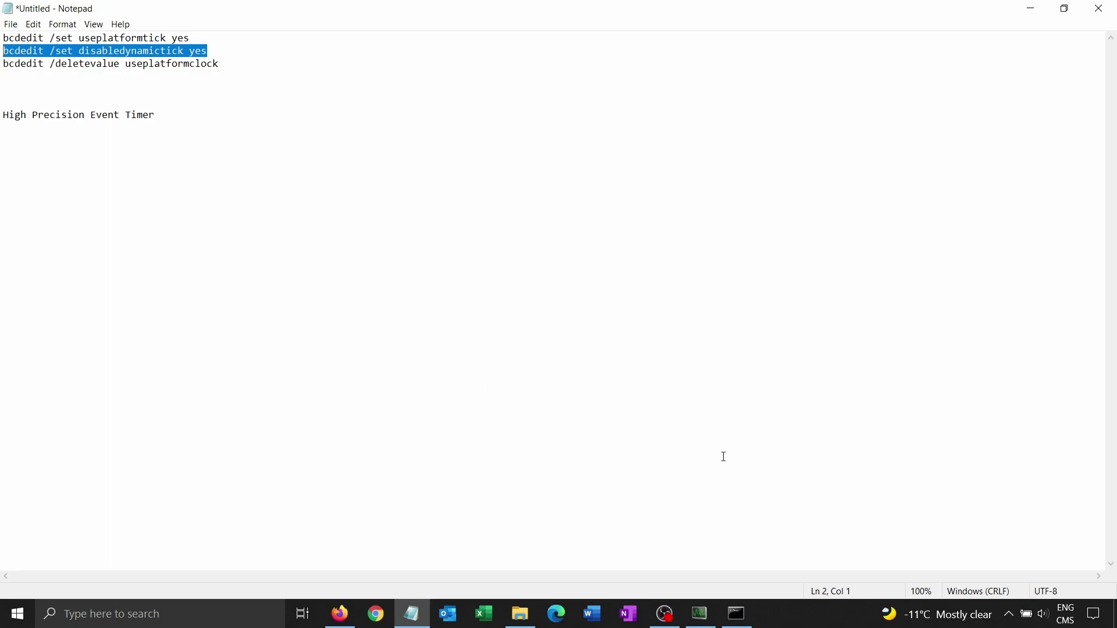
pyautogui.click(738, 614)
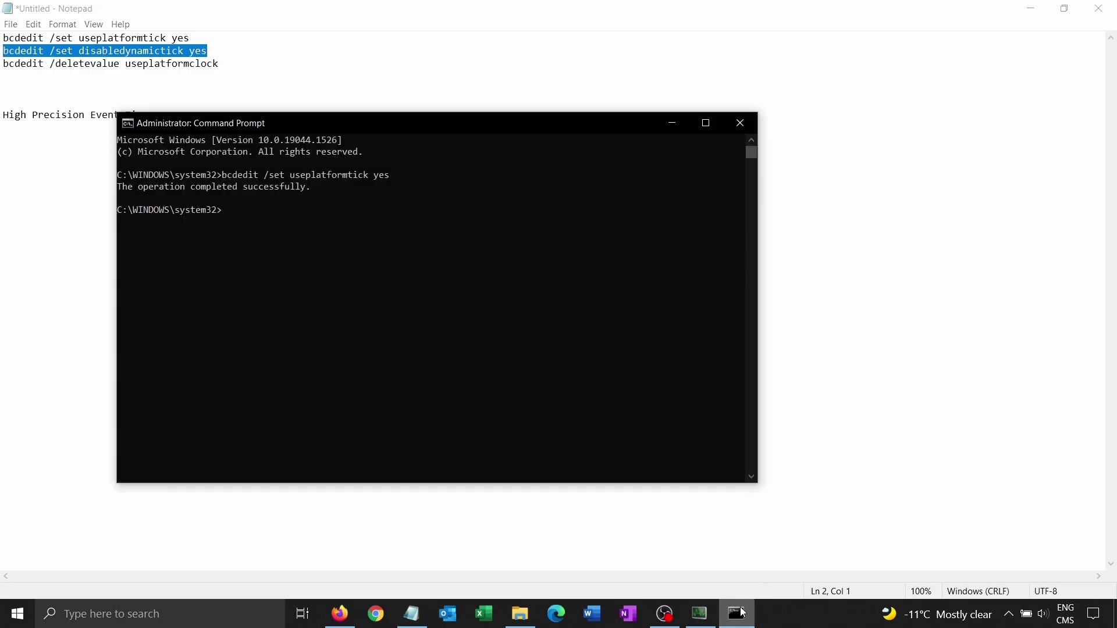
pyautogui.rightClick(382, 257)
pyautogui.press('Return')
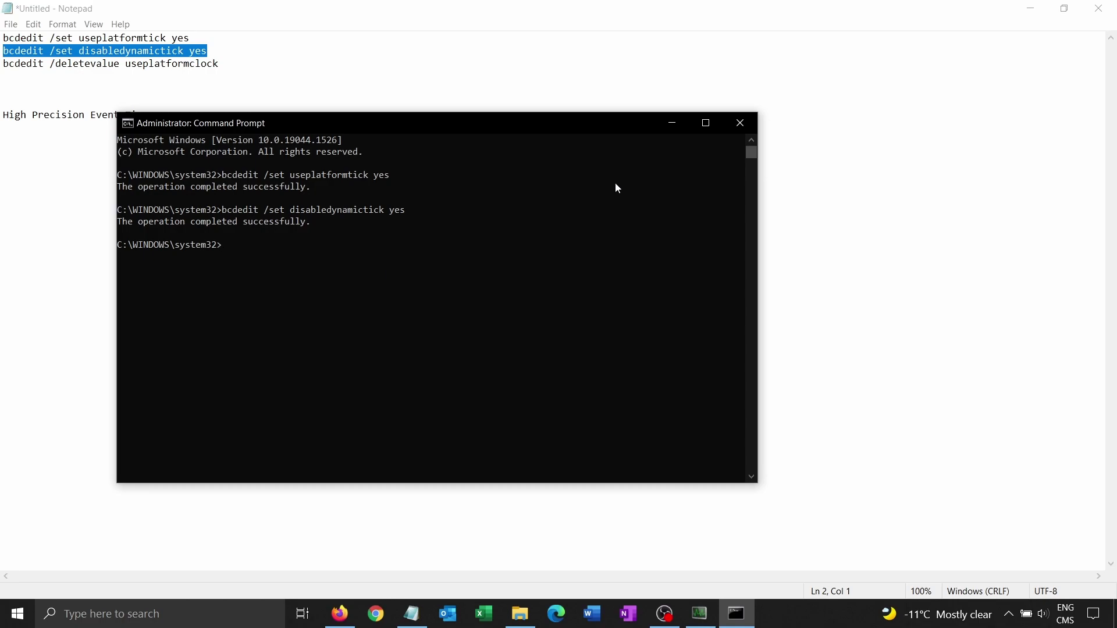
# Step: Run the bcdedit deletevalue useplatformclock command, then close the console
pyautogui.click(672, 123)
pyautogui.moveTo(220, 64); pyautogui.dragTo(3, 70)
pyautogui.press('cmd+c')
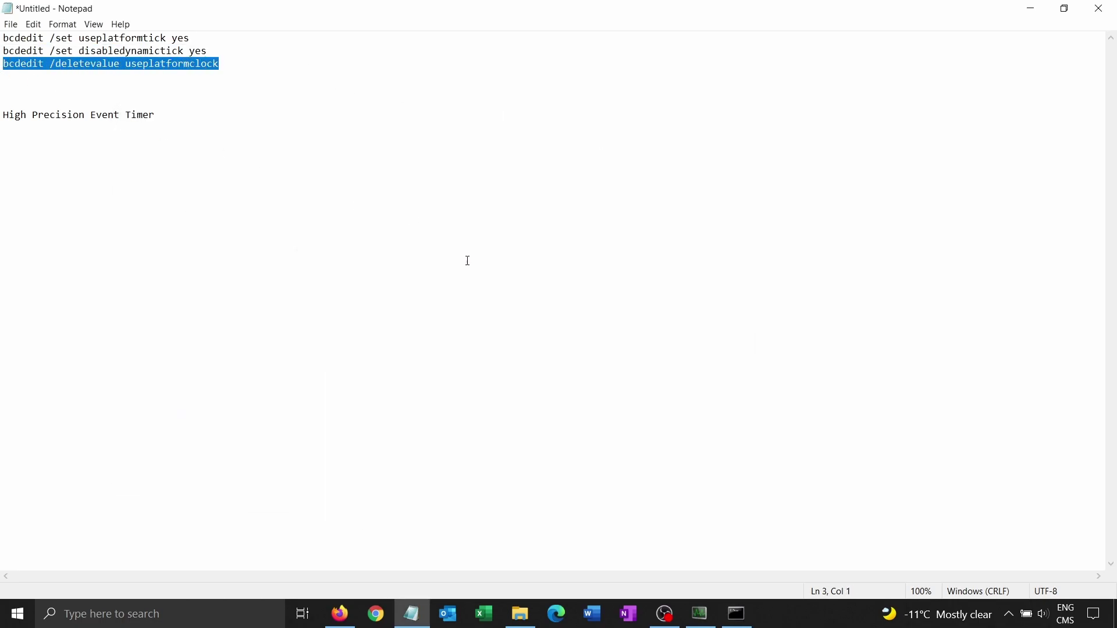
pyautogui.click(737, 614)
pyautogui.rightClick(437, 323)
pyautogui.press('Return')
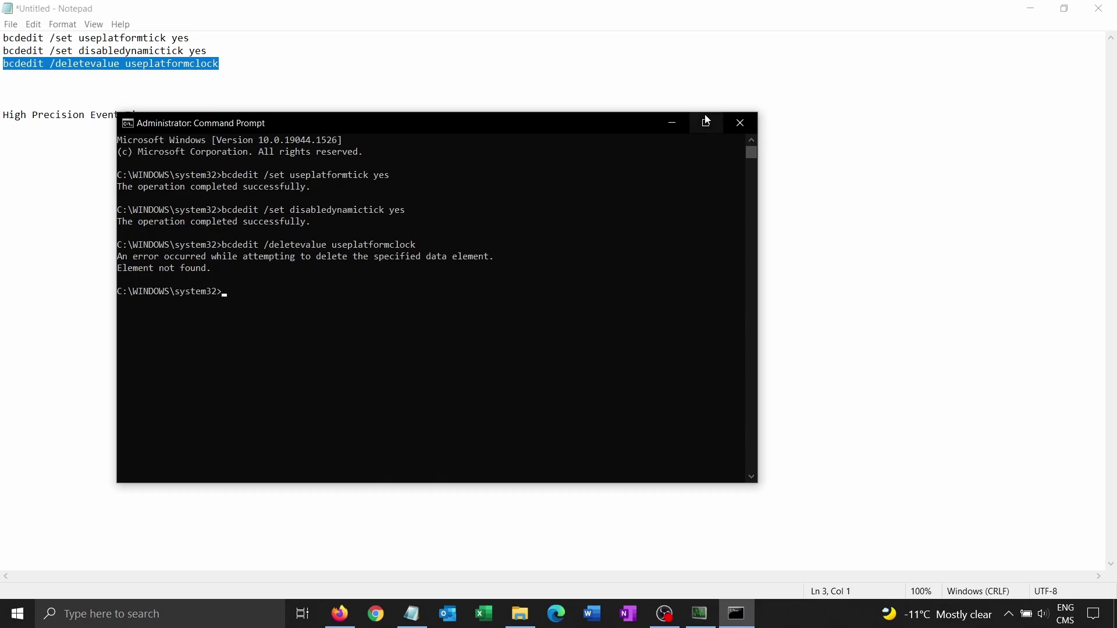
pyautogui.click(745, 127)
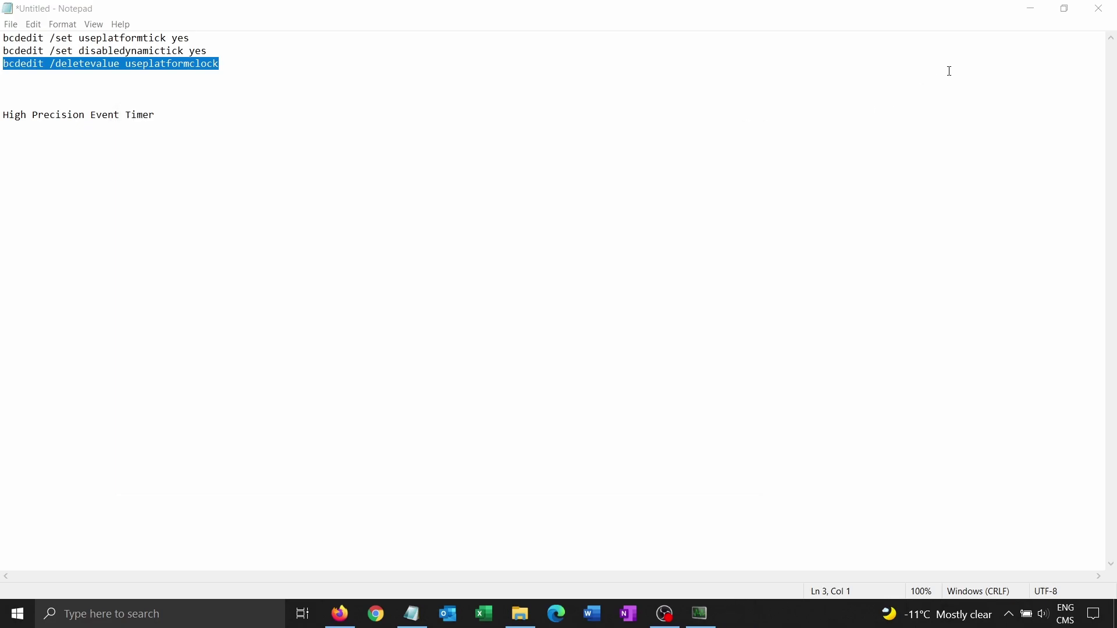
# Step: Minimize Notepad and restart ISLC monitoring to apply the 0.5 ms timer
pyautogui.click(1029, 13)
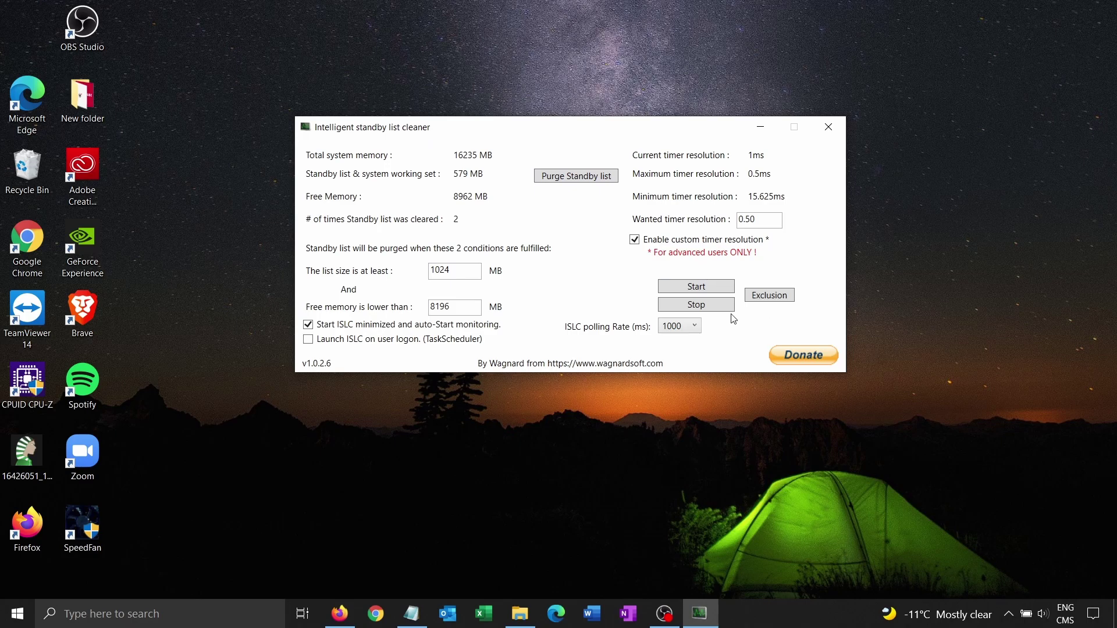
pyautogui.click(706, 288)
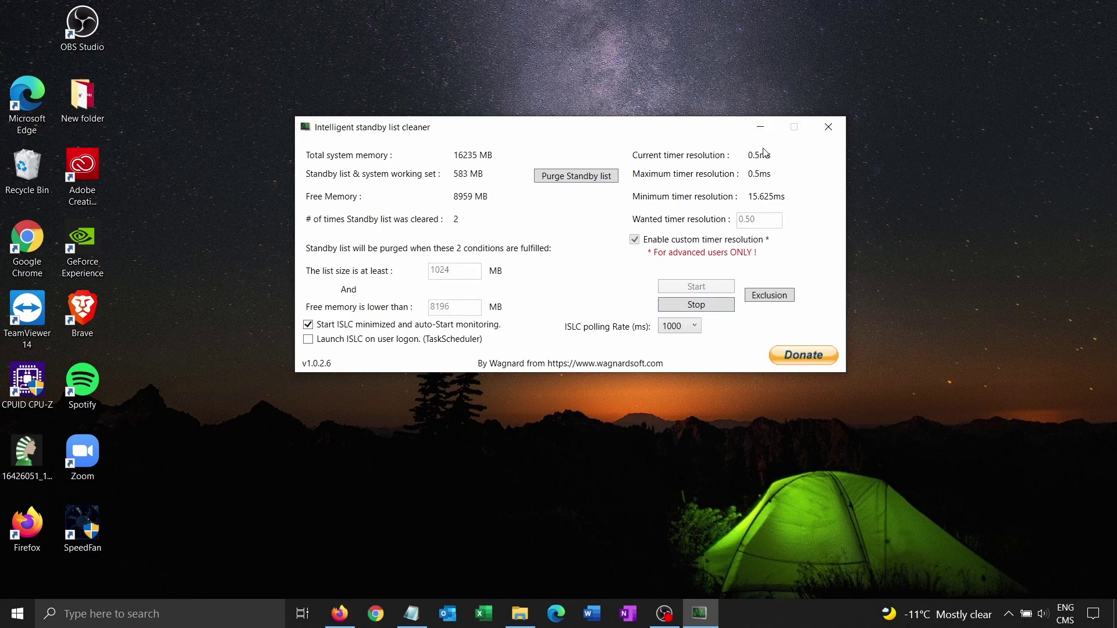